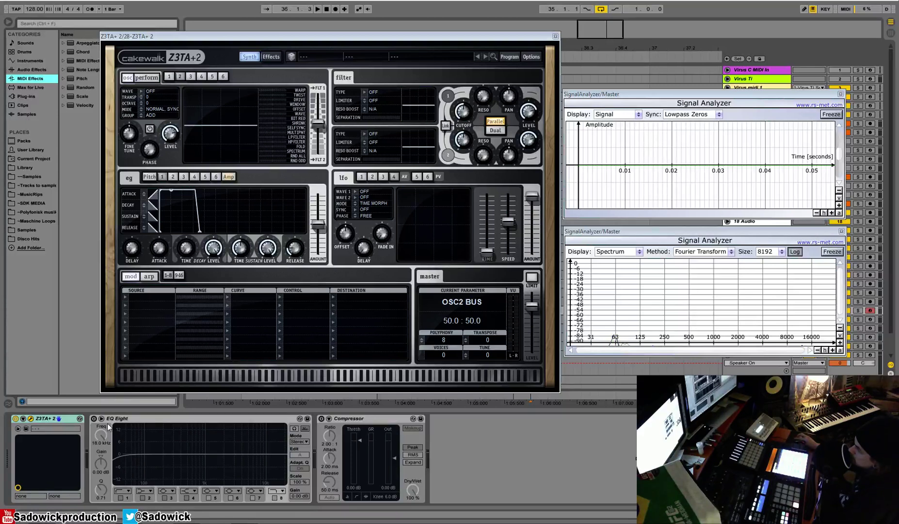
Make oscillator 2 a multi-saw in multi free mode with spread around half.
drag(422, 32, 408, 35)
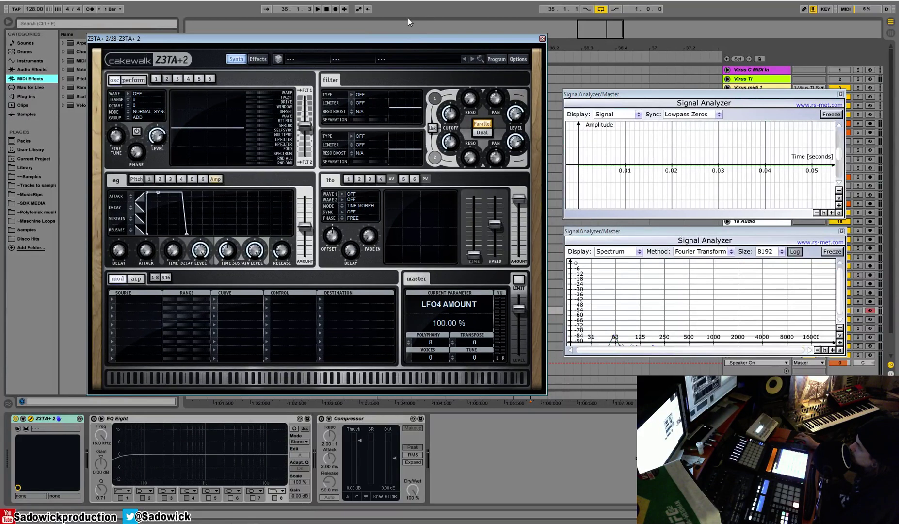
click(136, 93)
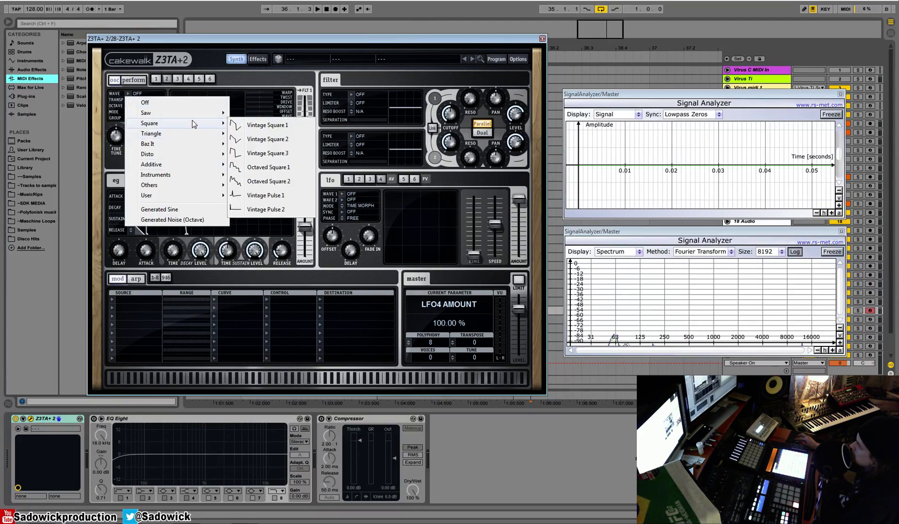
mouse_move(175, 112)
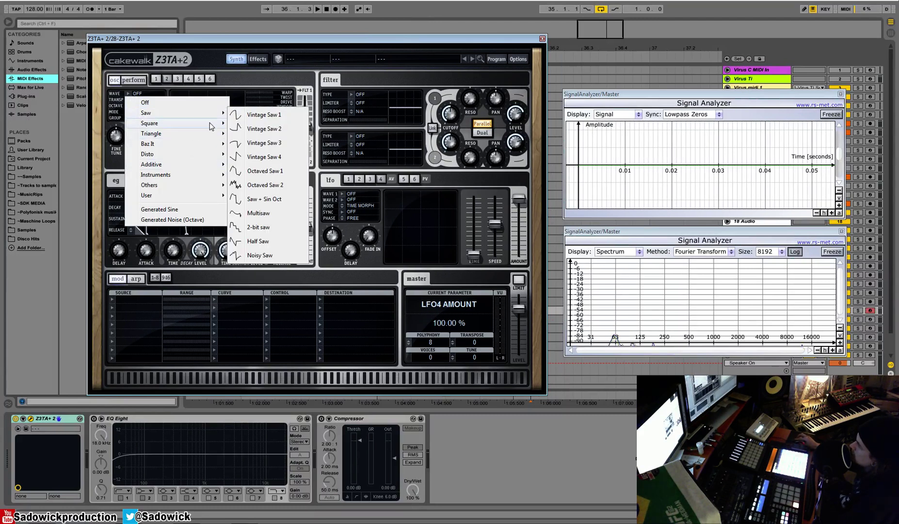
click(276, 215)
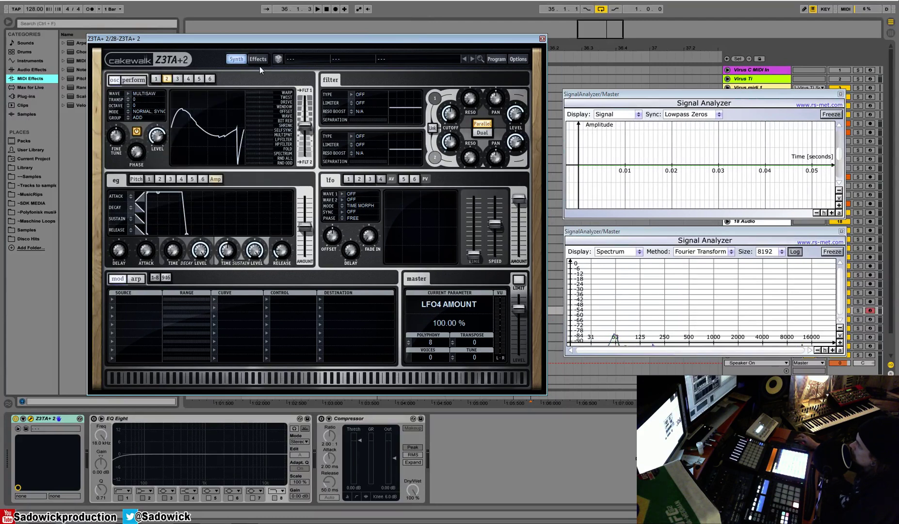
click(143, 114)
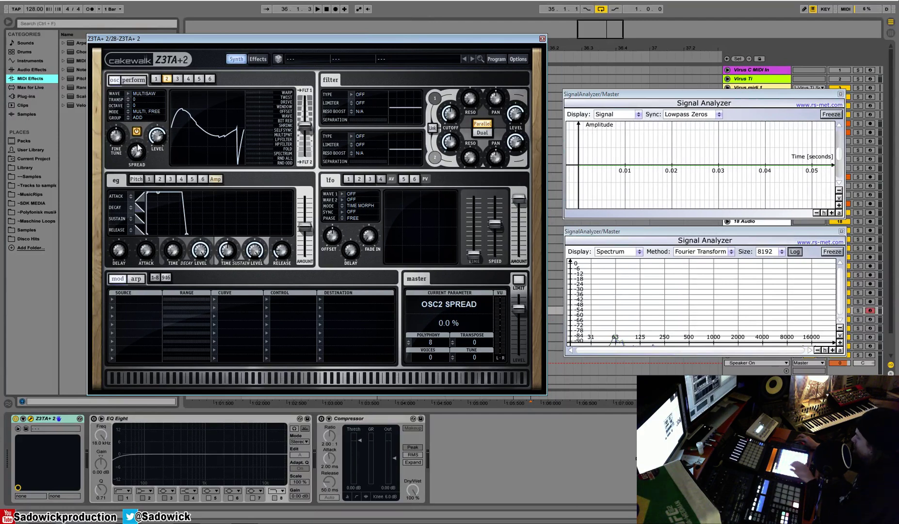
drag(135, 151, 139, 113)
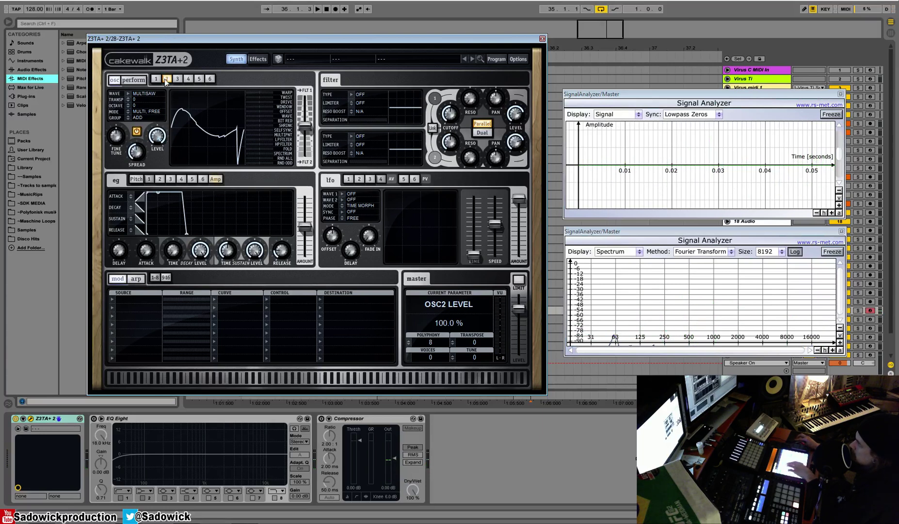
Give oscillator 1 a Vintage Saw 1 waveform and lower its level to about 27%.
click(154, 81)
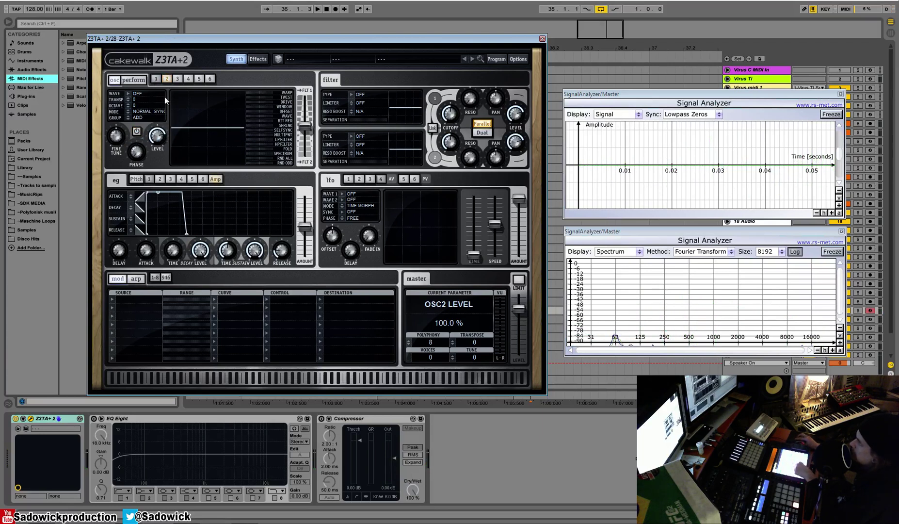
click(145, 94)
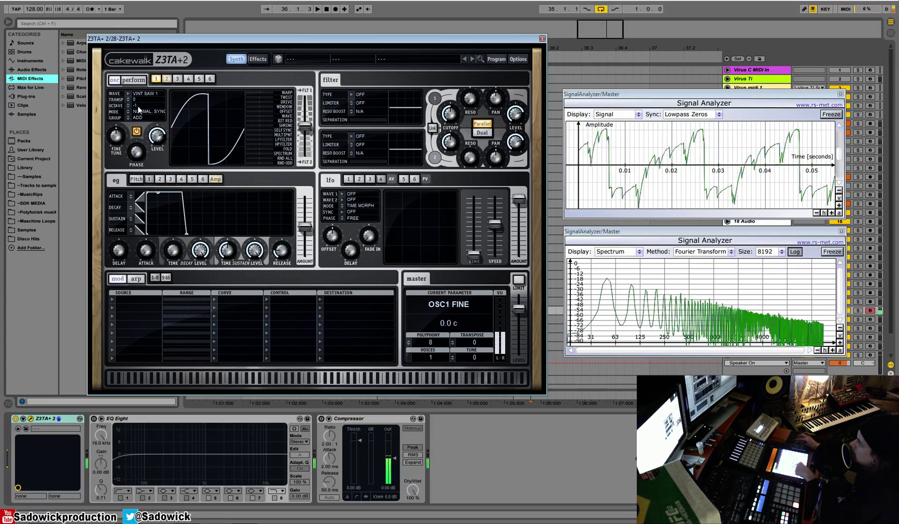
drag(157, 136, 155, 166)
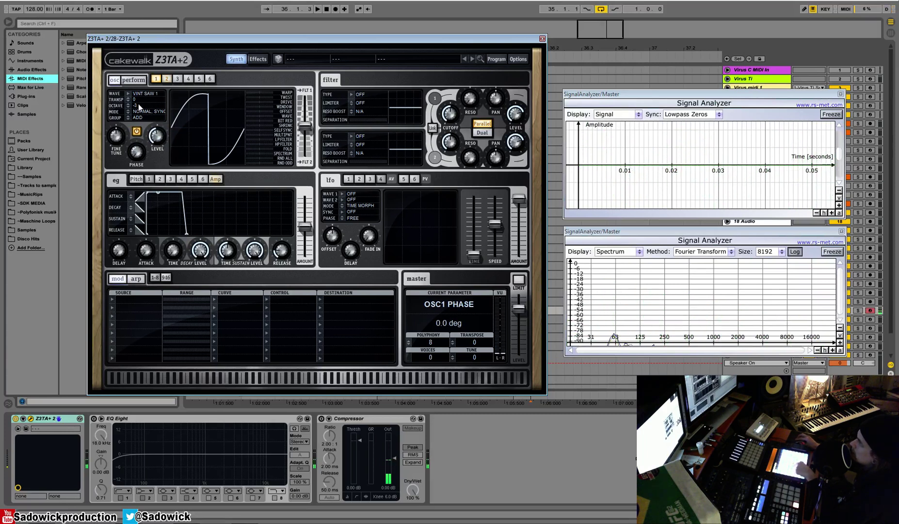
scroll(139, 104, up, 1)
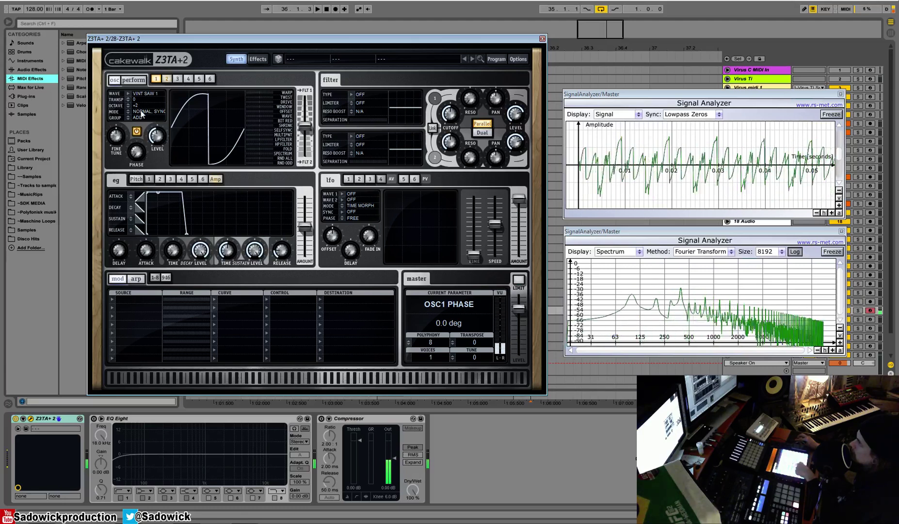
drag(155, 136, 158, 153)
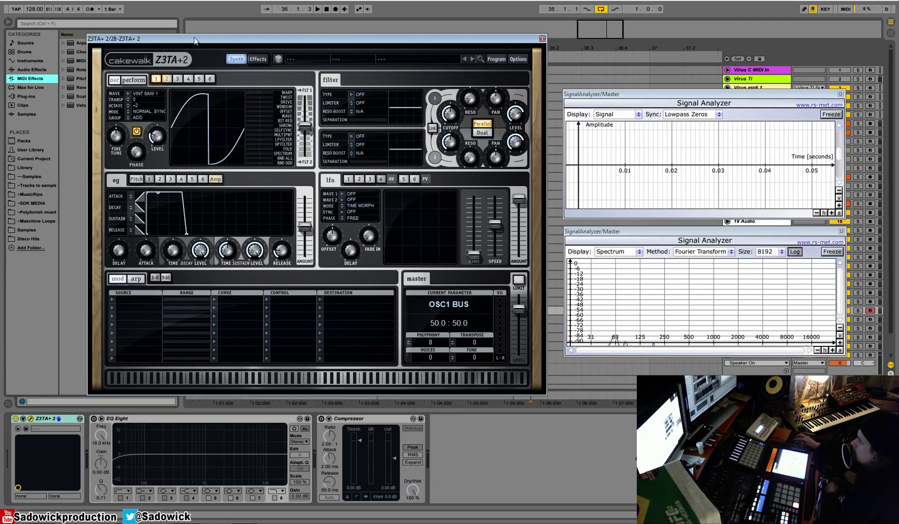
Route oscillator 1 fully to filter 1 (100:0) and oscillator 2 fully to filter 2 (0:100).
drag(299, 128, 303, 62)
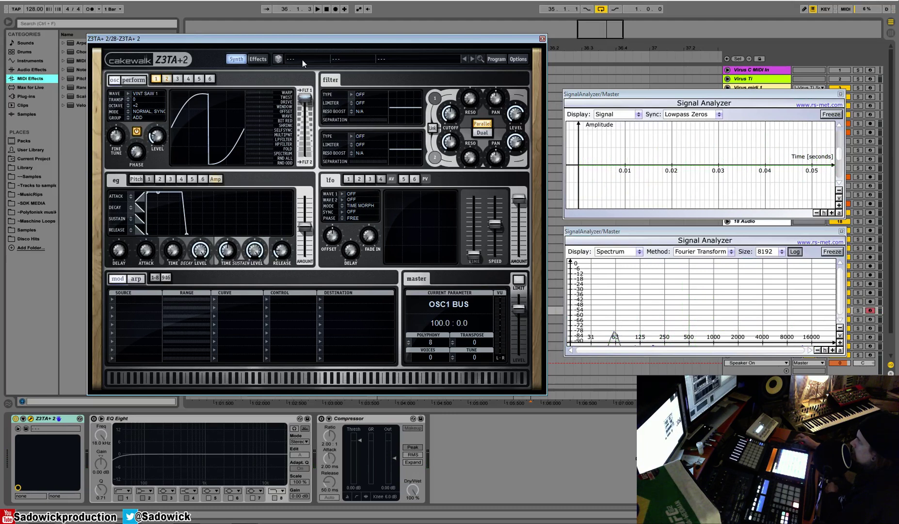
click(166, 79)
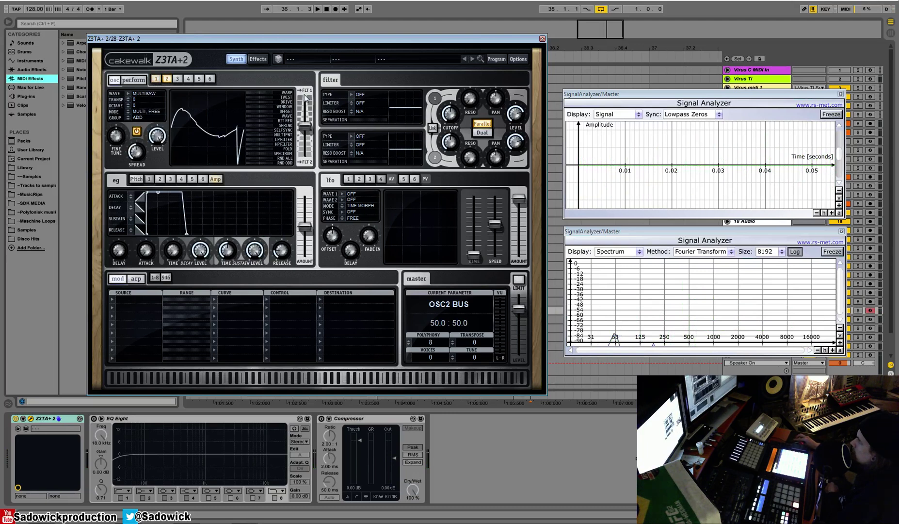
drag(306, 137, 311, 290)
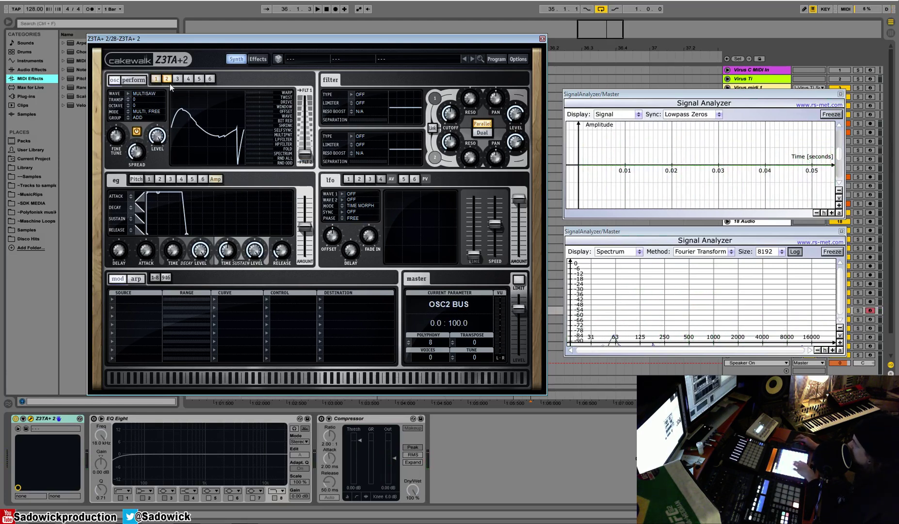
Set filter 2's type to a 12 dB/Oct low-pass.
click(156, 78)
click(168, 79)
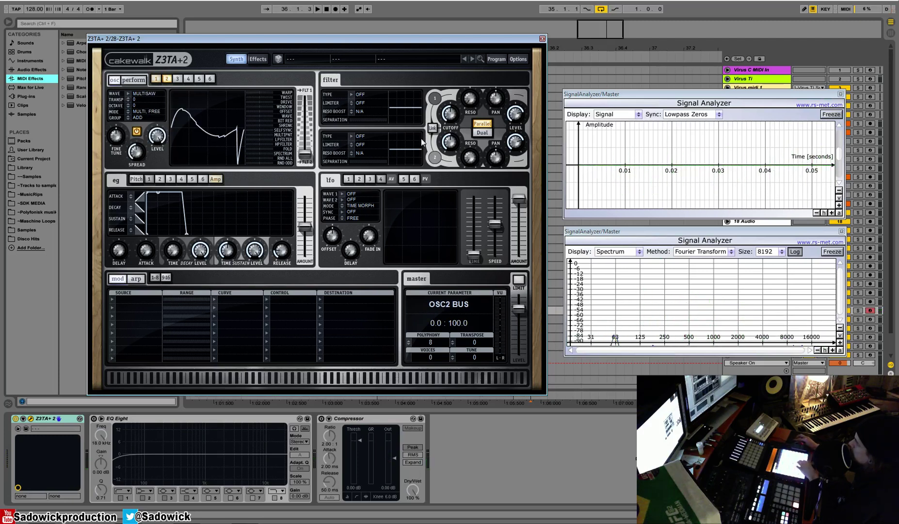
click(368, 135)
click(355, 134)
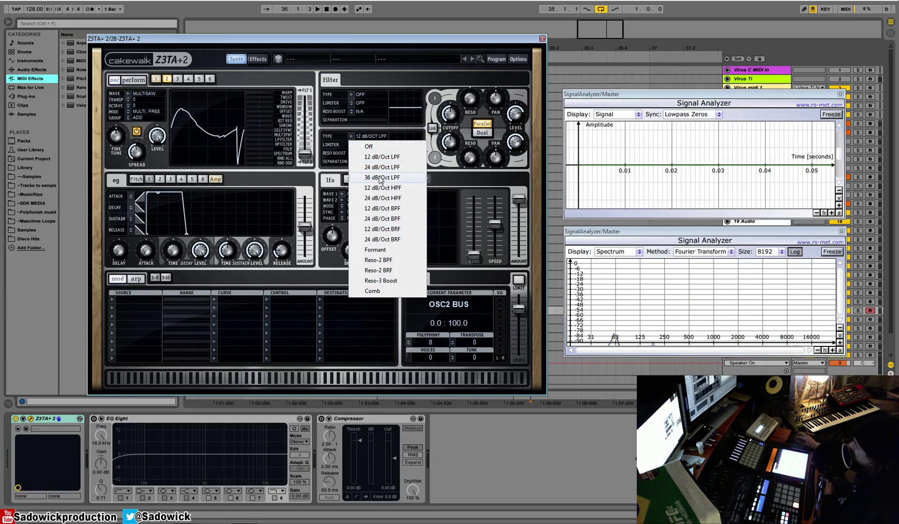
Keep filter 2 on 12 dB/Oct LPF, raise its resonance and lower its cutoff.
click(381, 157)
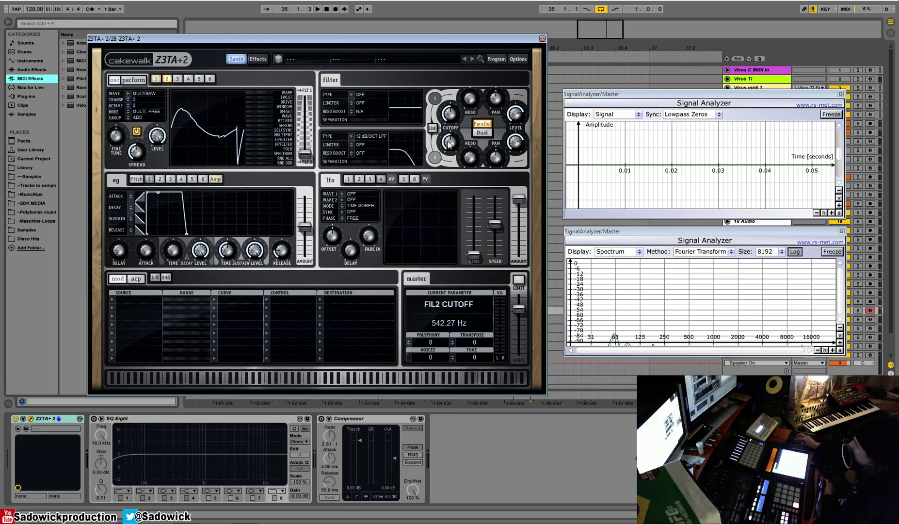
drag(464, 161, 476, 145)
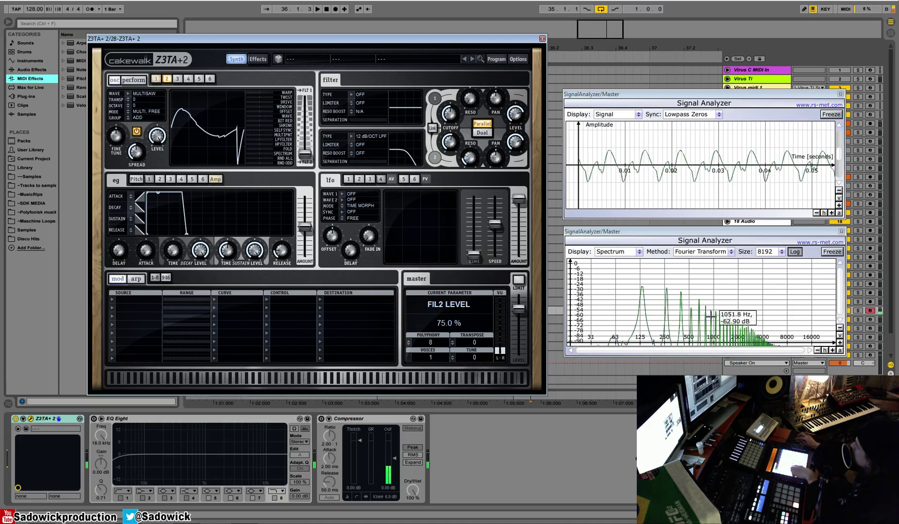
drag(449, 143, 458, 151)
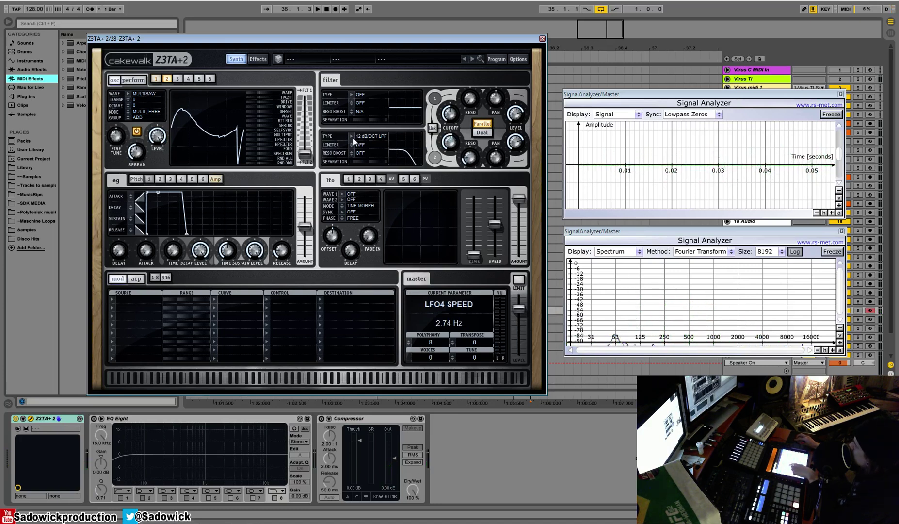
Switch filter 2 to 36 dB/Oct LPF, remove the resonance peak and sweep cutoff down to 115 Hz.
click(353, 138)
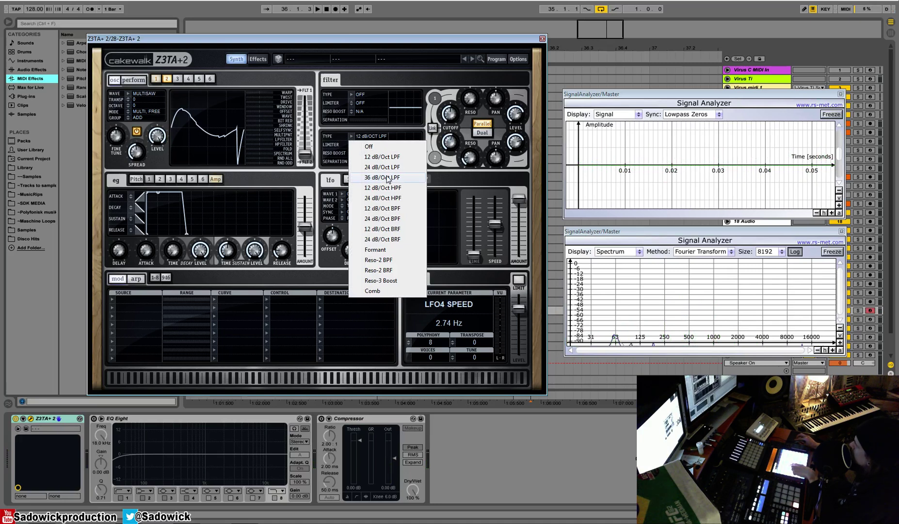
click(387, 180)
drag(450, 144, 476, 104)
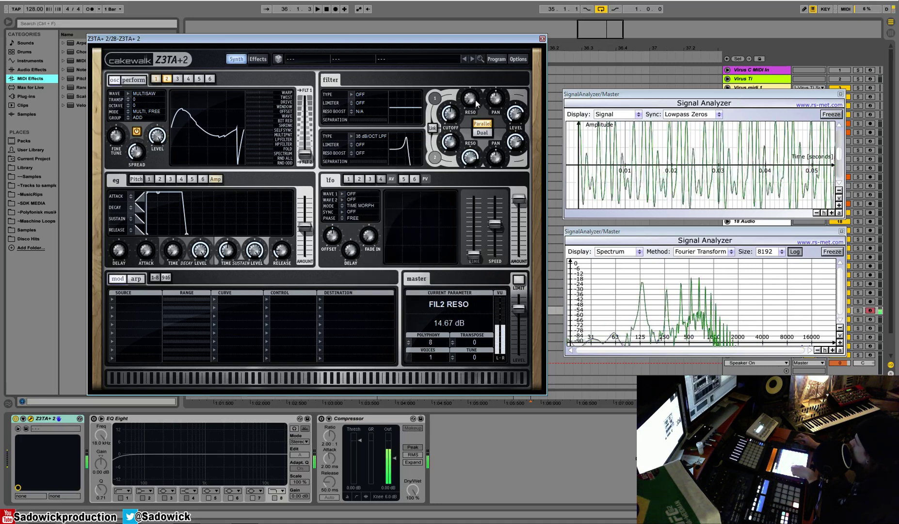
drag(470, 156, 465, 205)
click(445, 150)
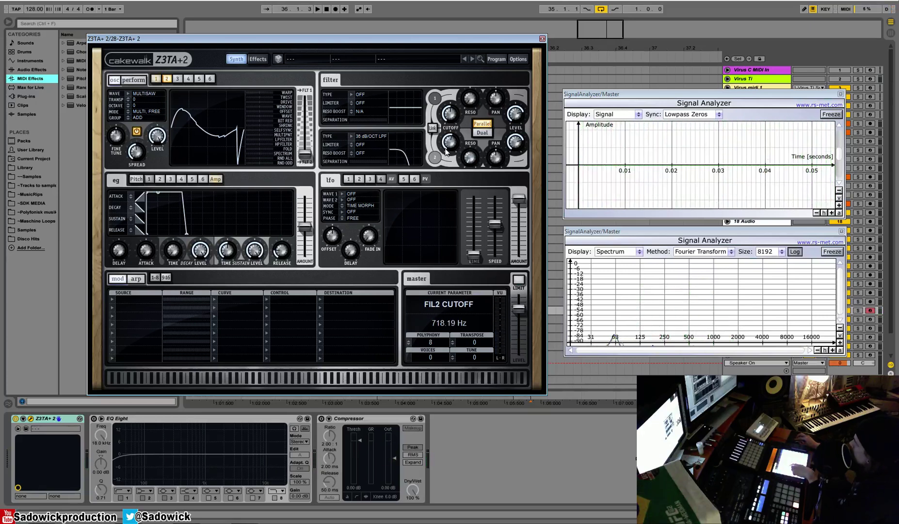
drag(445, 150, 457, 170)
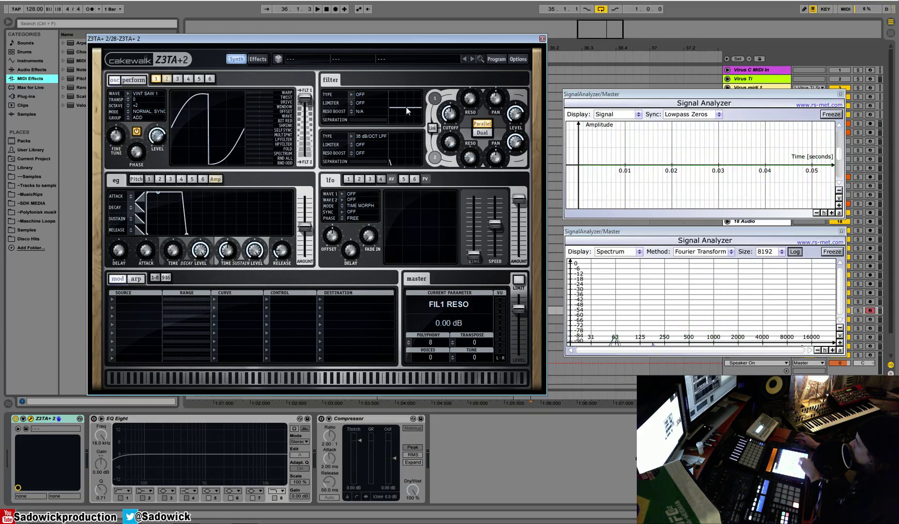
Compare filter 1 as 12 dB/Oct BRF and BPF, sweeping its cutoff while a note plays.
click(356, 94)
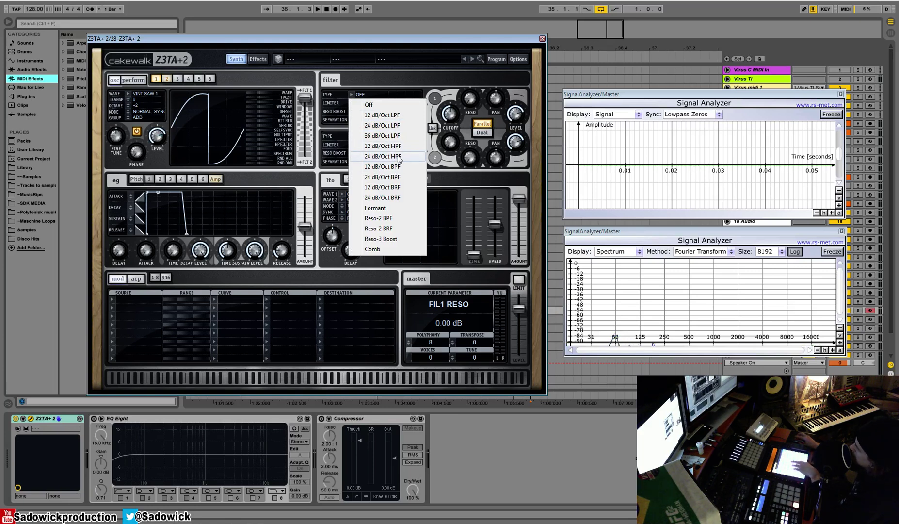
click(398, 186)
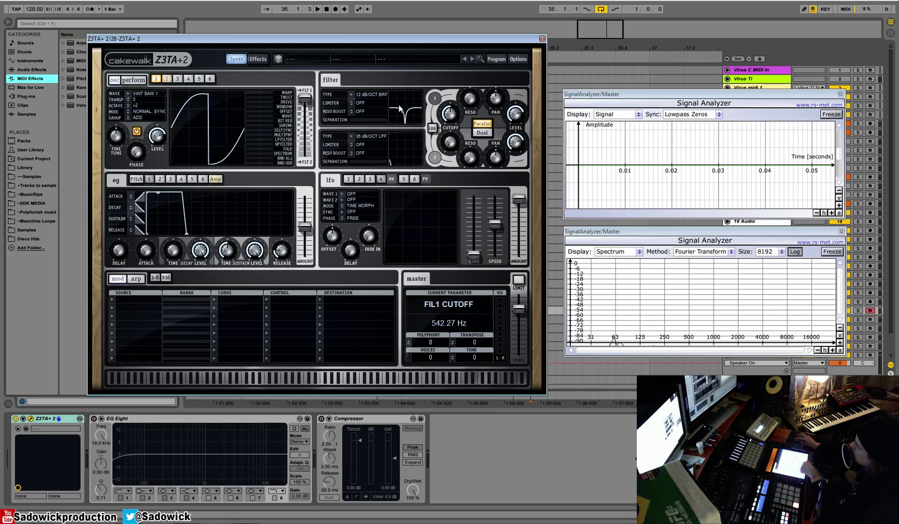
click(350, 93)
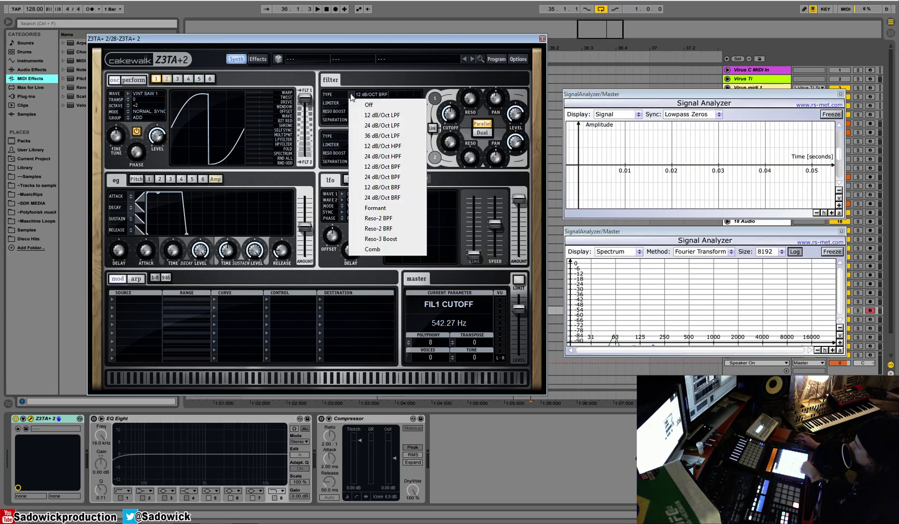
click(405, 173)
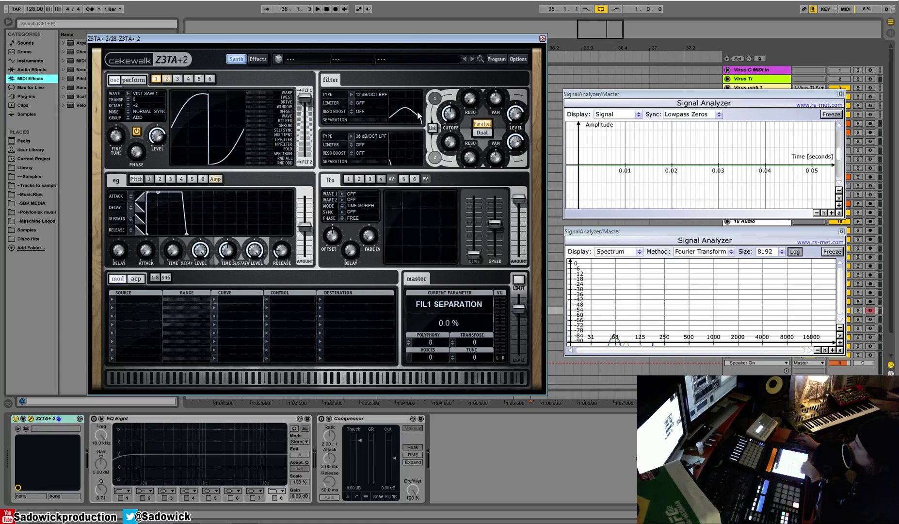
drag(450, 113, 445, 117)
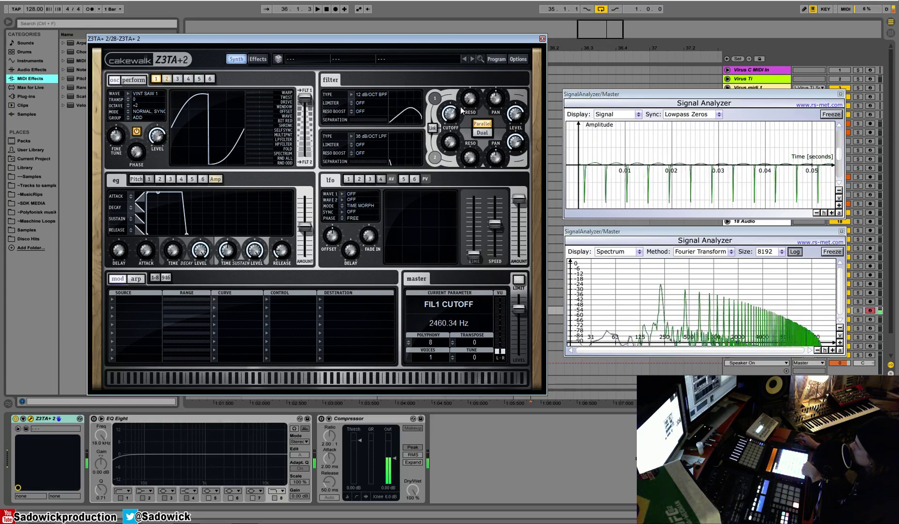
drag(445, 115, 410, 110)
click(373, 95)
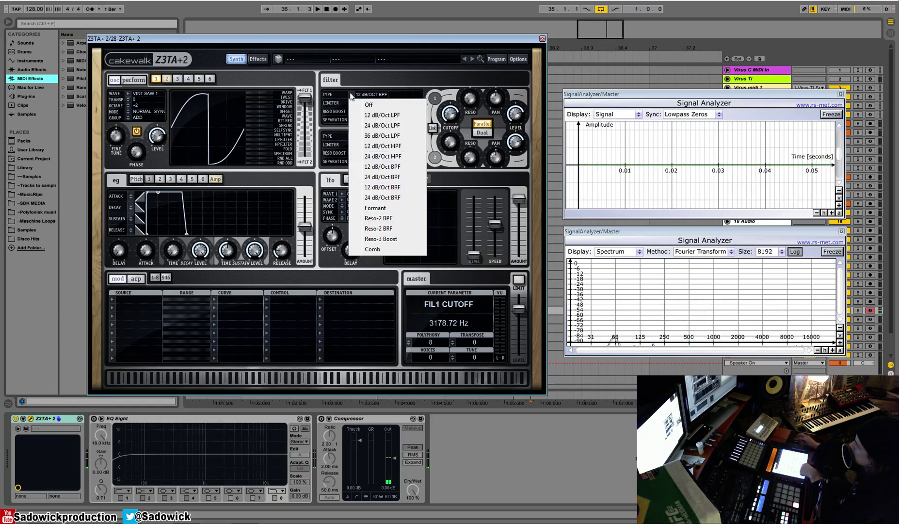
click(393, 170)
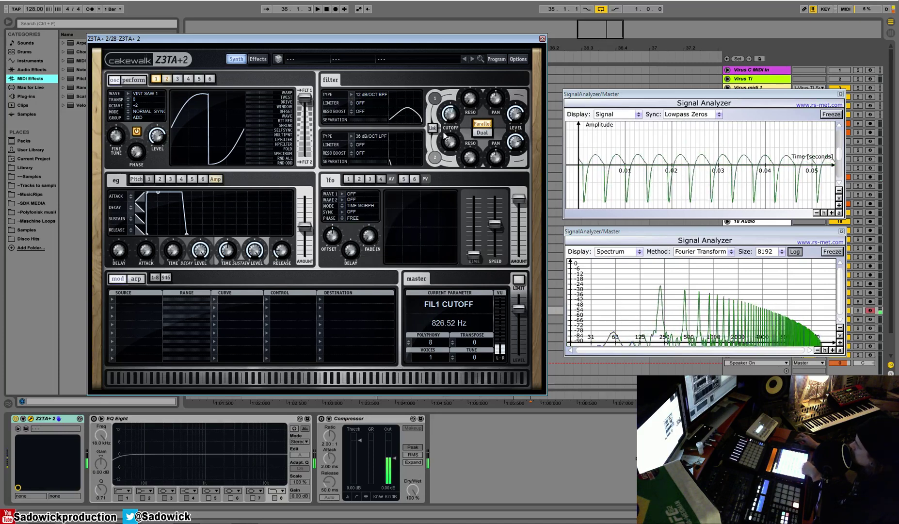
click(370, 94)
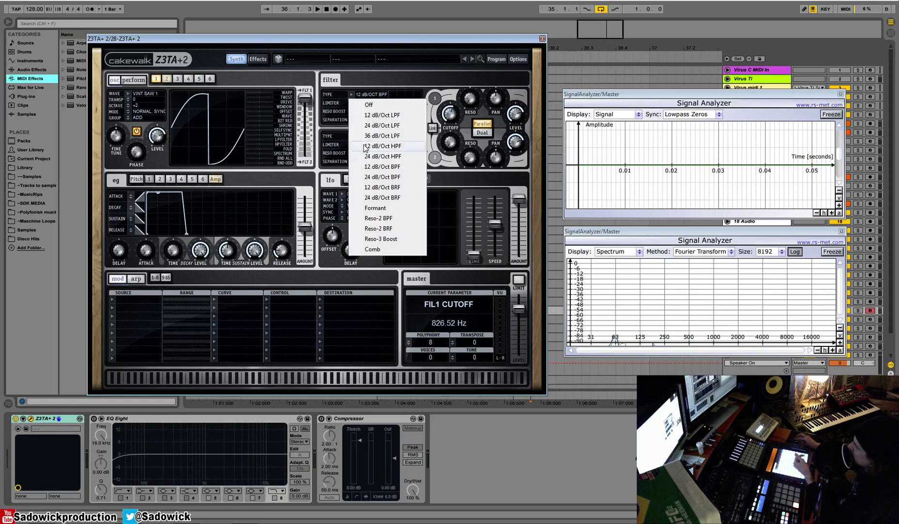
click(383, 188)
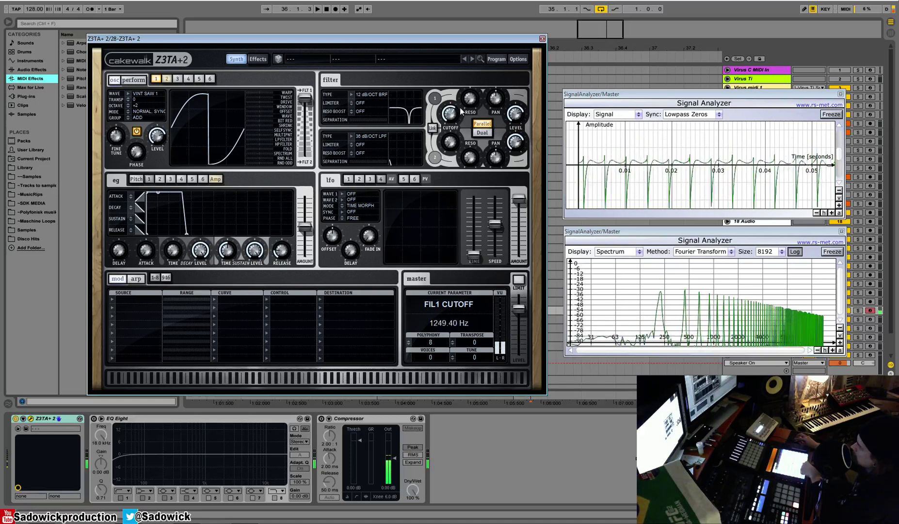
Make filter 1 a Formant filter and sweep its cutoff up then down to about 188 Hz.
click(350, 94)
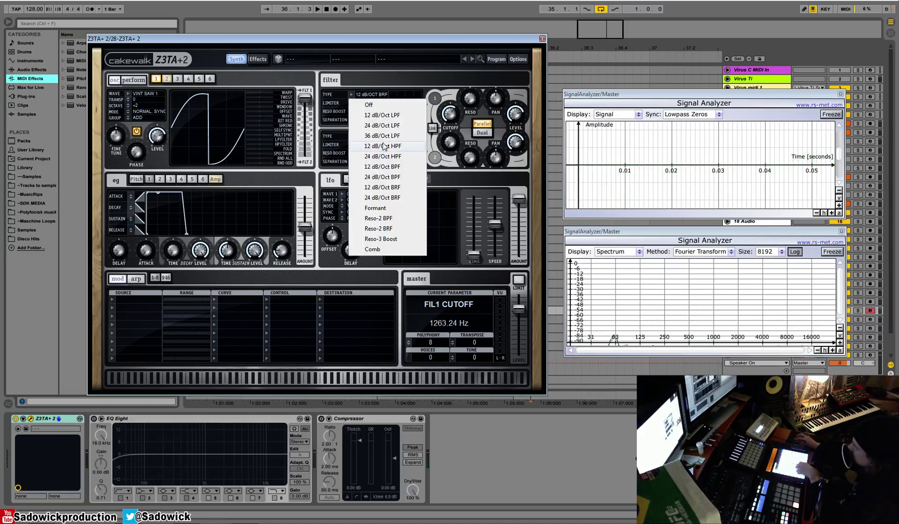
click(373, 208)
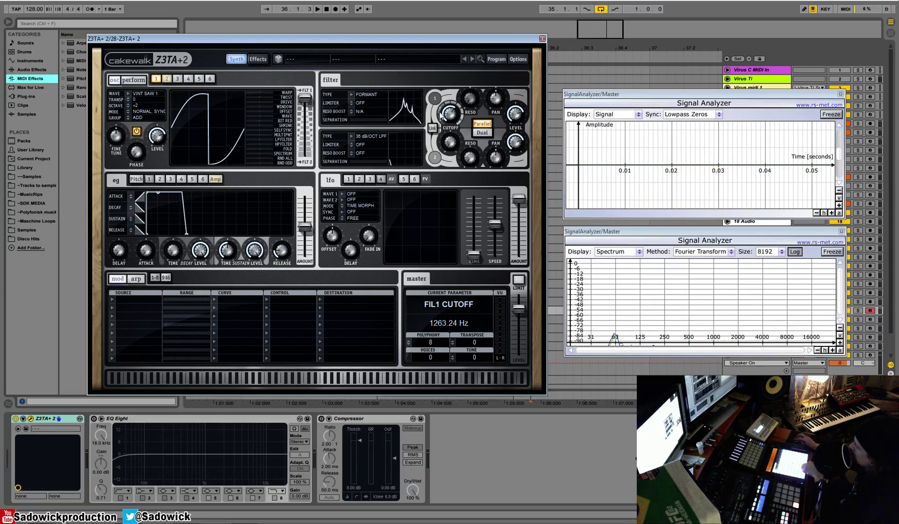
drag(452, 141, 455, 104)
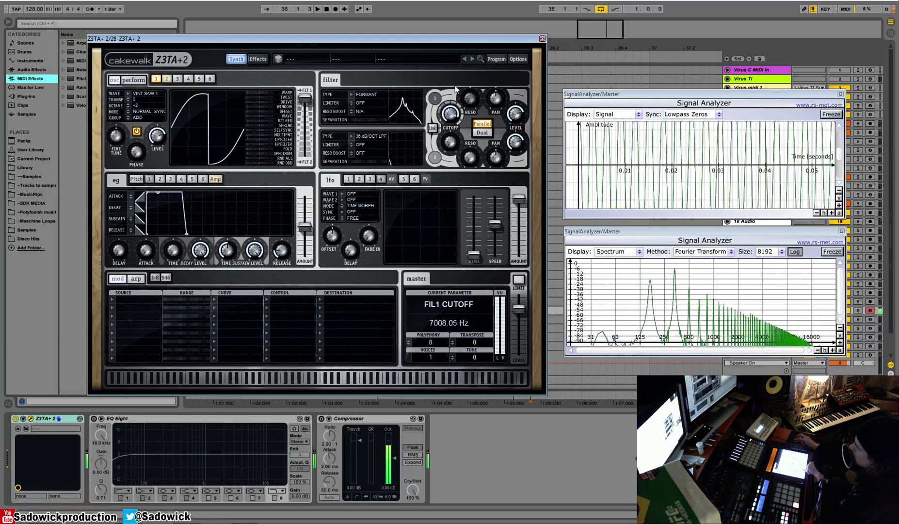
drag(456, 104, 452, 174)
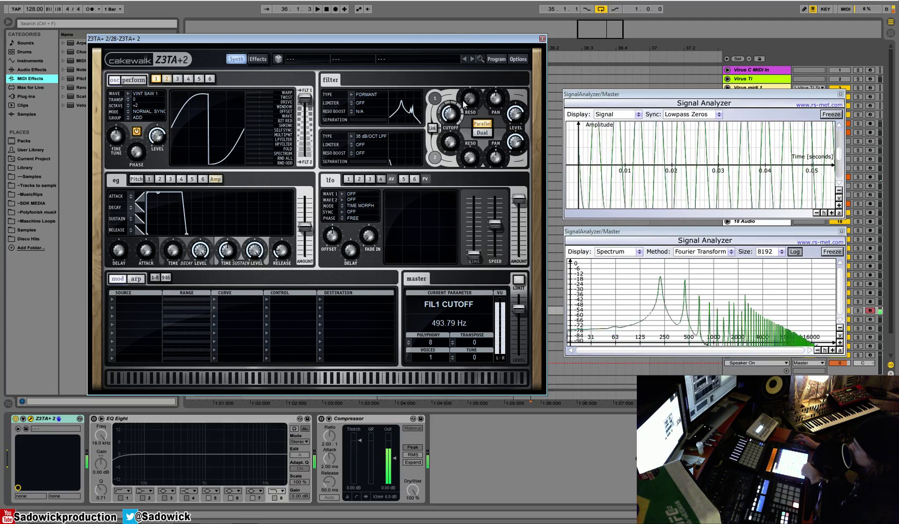
click(351, 93)
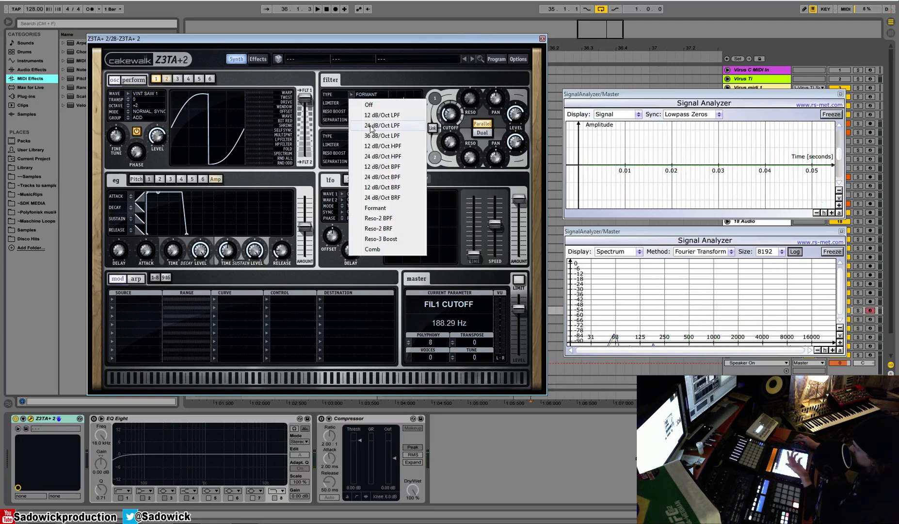
Try filter 1 as Reso-2 BPF with slight resonance, sweeping its cutoff up and back.
click(399, 222)
drag(451, 123, 467, 104)
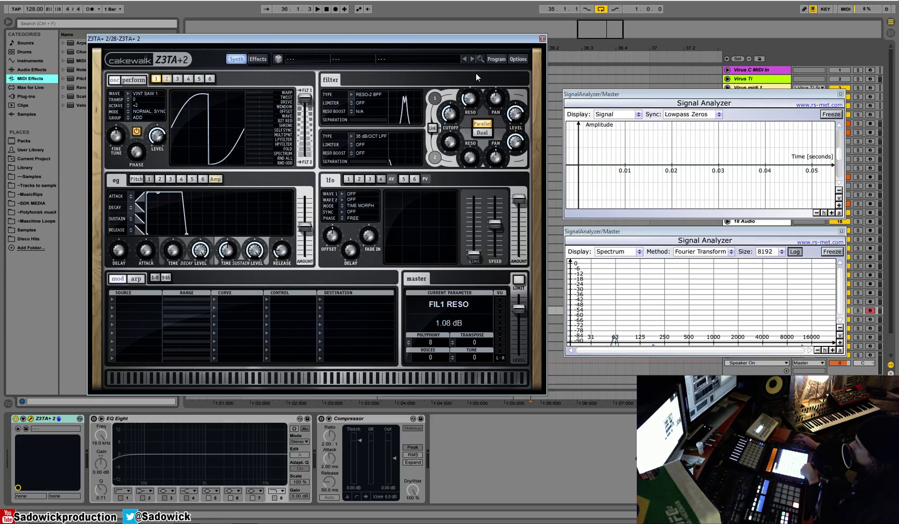
click(444, 112)
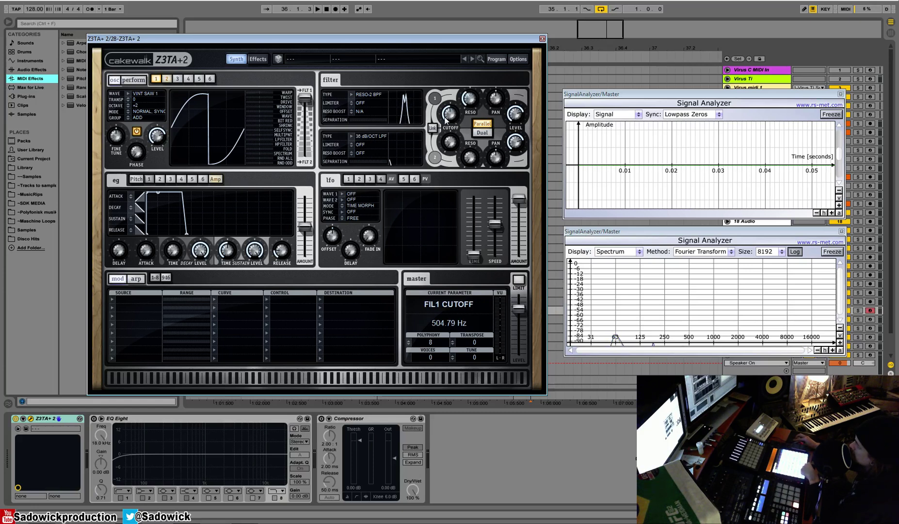
drag(445, 120, 389, 96)
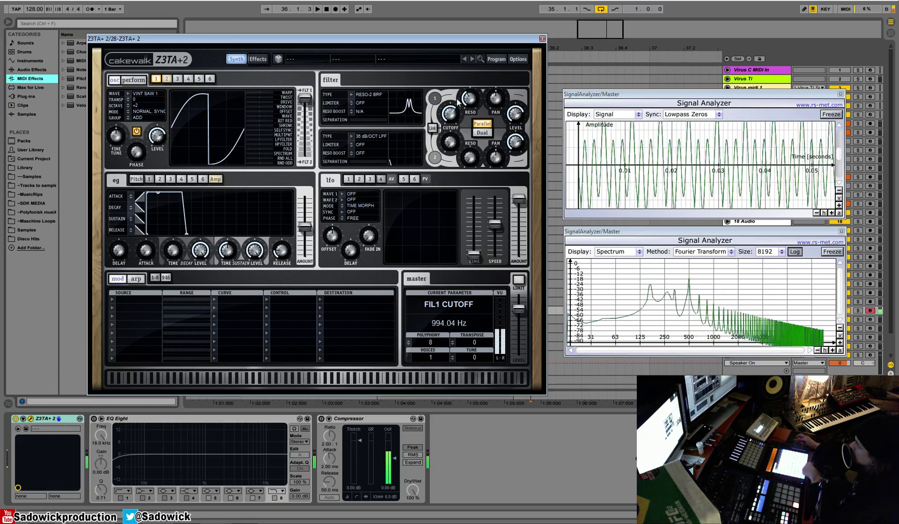
drag(460, 114, 463, 113)
Make filter 1 a Comb filter and sweep its cutoff up then down to about 93 Hz.
click(356, 97)
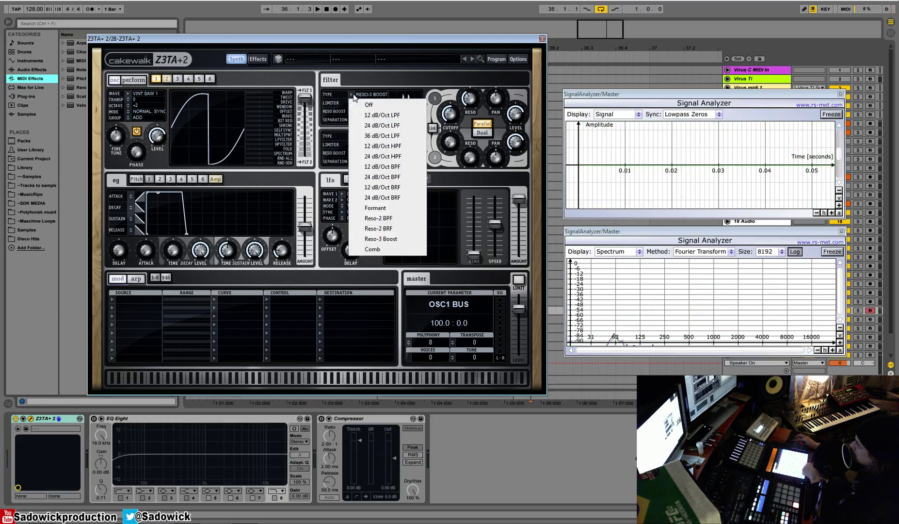
click(403, 254)
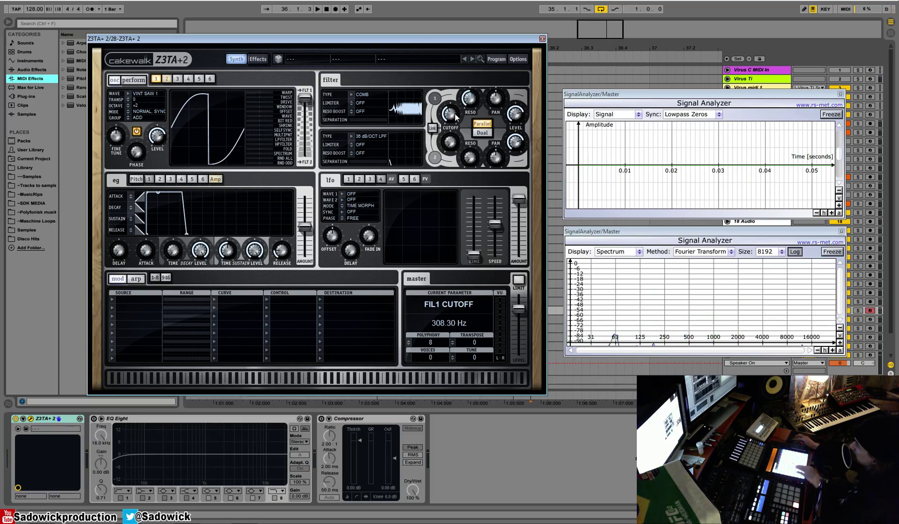
mouse_move(452, 112)
mouse_down()
mouse_move(462, 86)
mouse_move(464, 105)
mouse_move(473, 98)
mouse_move(461, 86)
mouse_move(467, 113)
mouse_up()
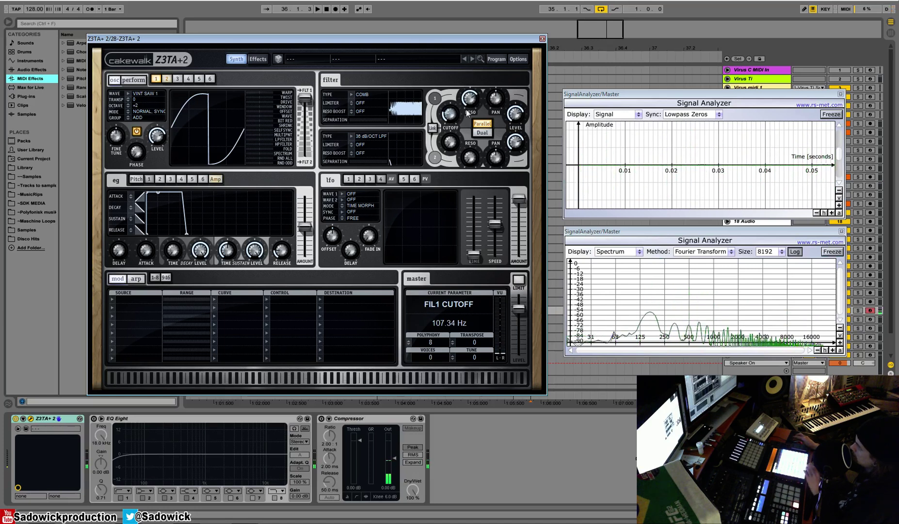
drag(450, 143, 443, 151)
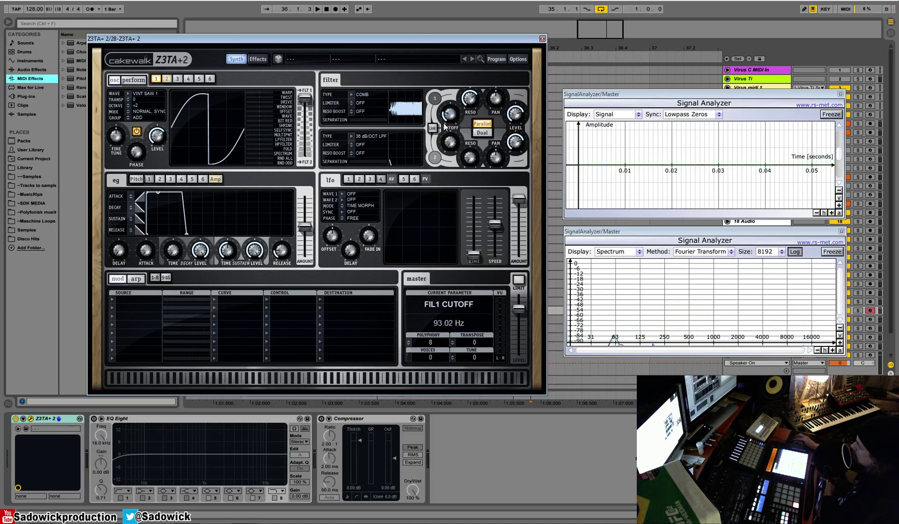
With the supersaw oscillator showing, open filter 2's cutoff fully and turn on its resonance boost.
click(167, 79)
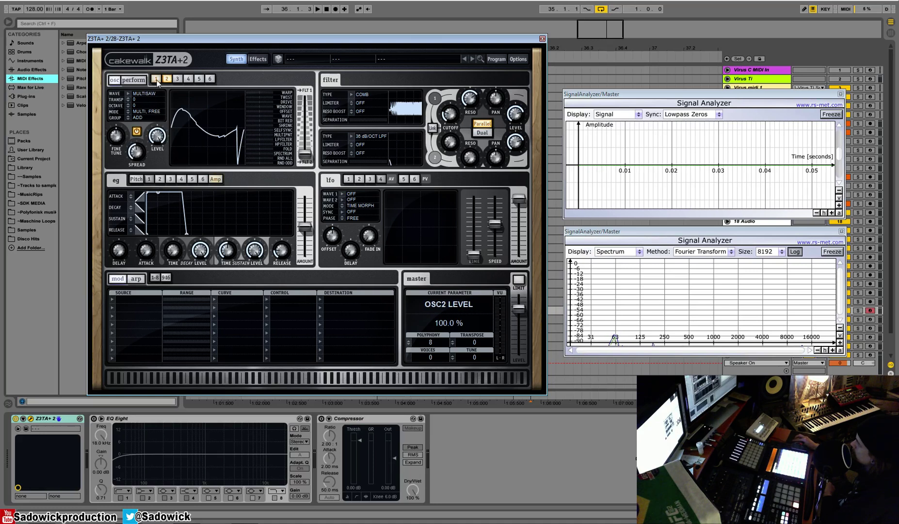
click(155, 80)
click(170, 79)
drag(453, 145, 458, 96)
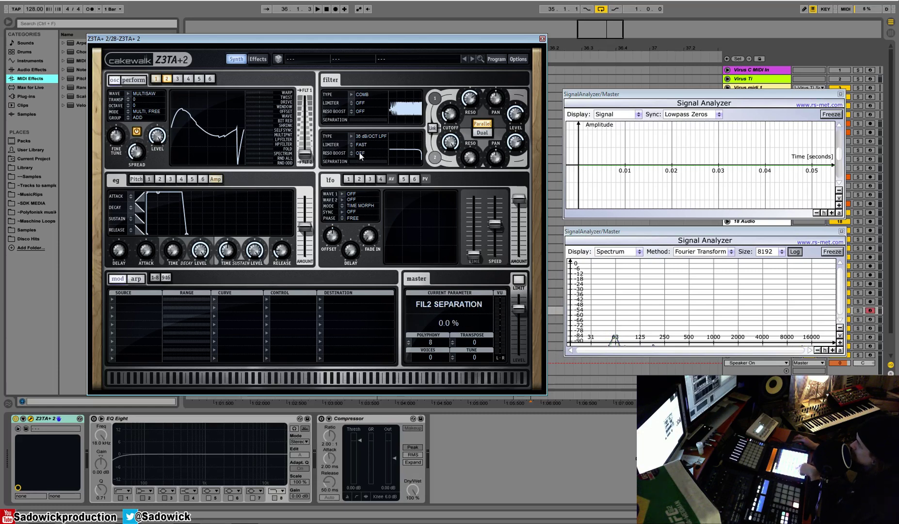
click(360, 156)
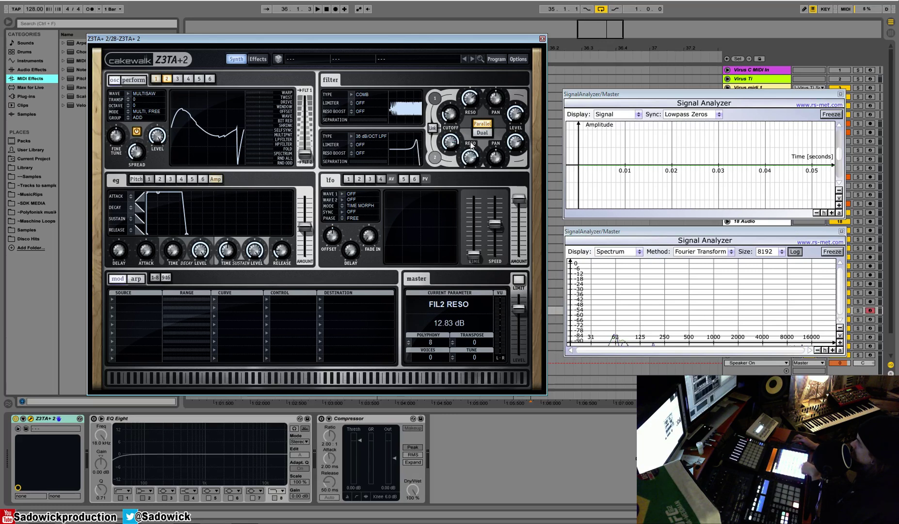
Sweep filter 2's cutoff between about 1787 Hz and 106 Hz, settling near 643 Hz.
drag(450, 143, 448, 177)
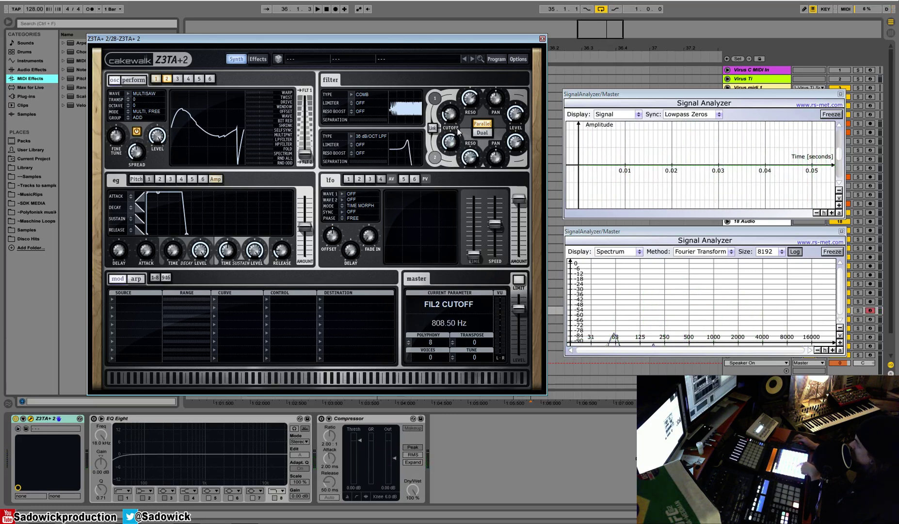
mouse_move(460, 131)
mouse_down()
mouse_move(455, 169)
mouse_move(448, 160)
mouse_up()
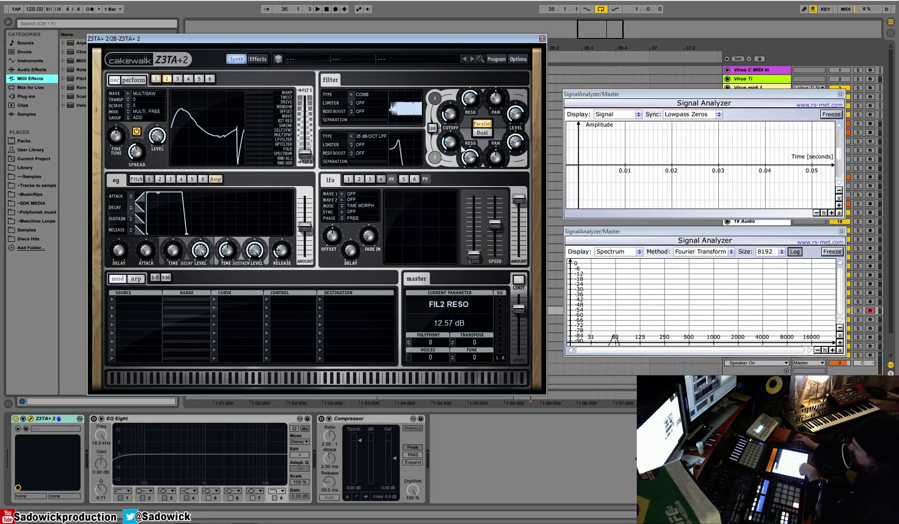
drag(462, 149, 453, 145)
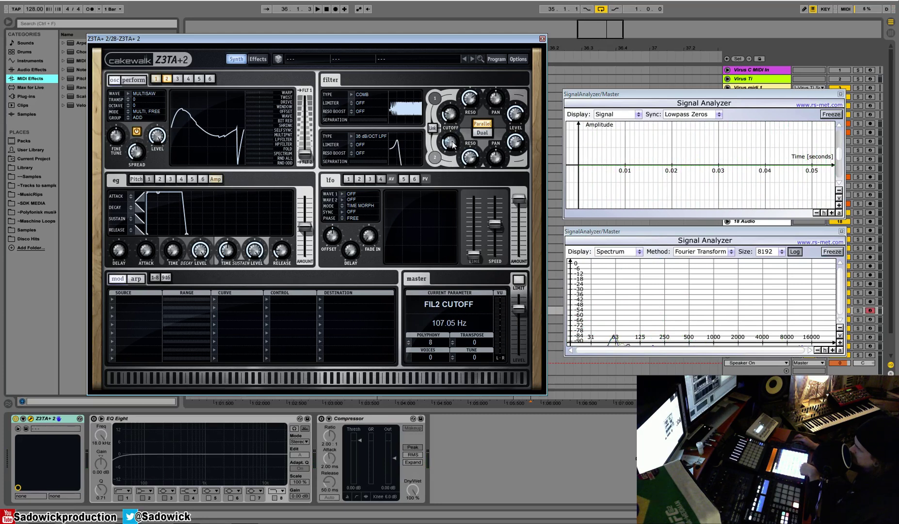
drag(452, 145, 454, 146)
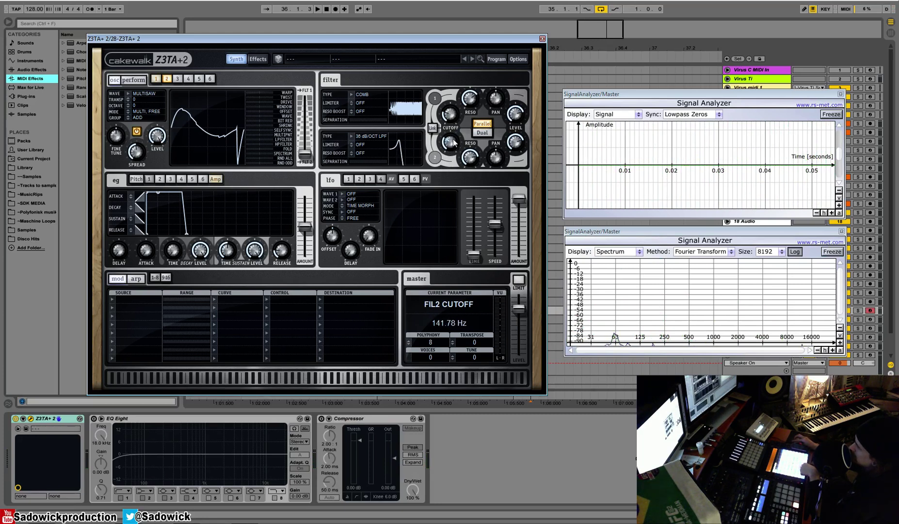
drag(454, 143, 454, 139)
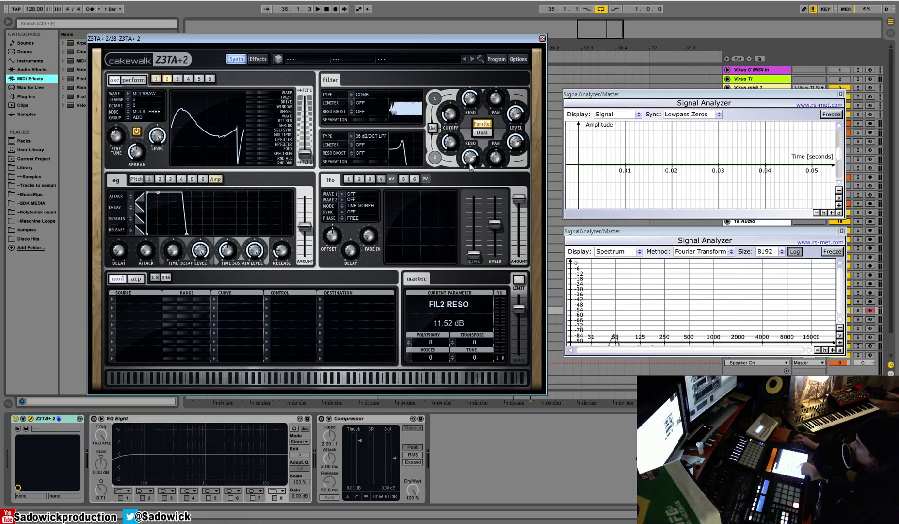
mouse_move(452, 144)
mouse_down()
mouse_move(456, 131)
mouse_move(447, 135)
mouse_up()
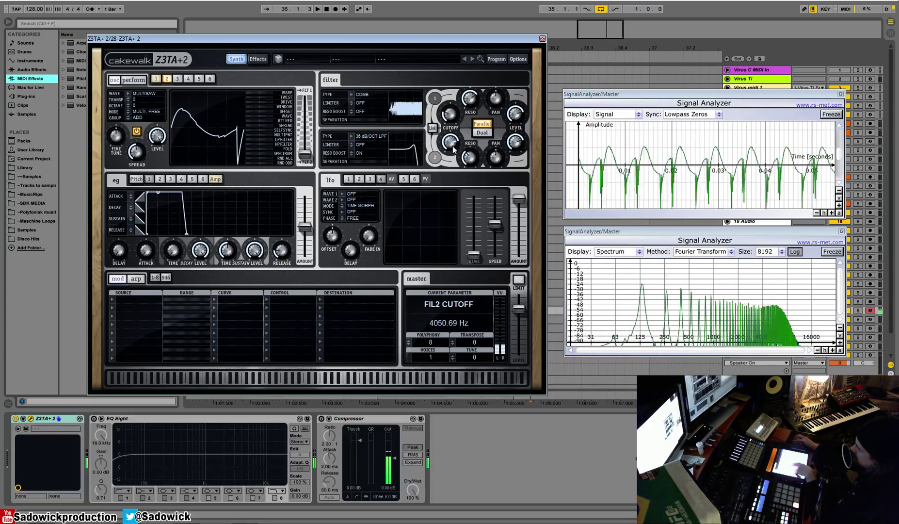
mouse_move(454, 148)
mouse_down()
mouse_move(452, 170)
mouse_move(472, 132)
mouse_up()
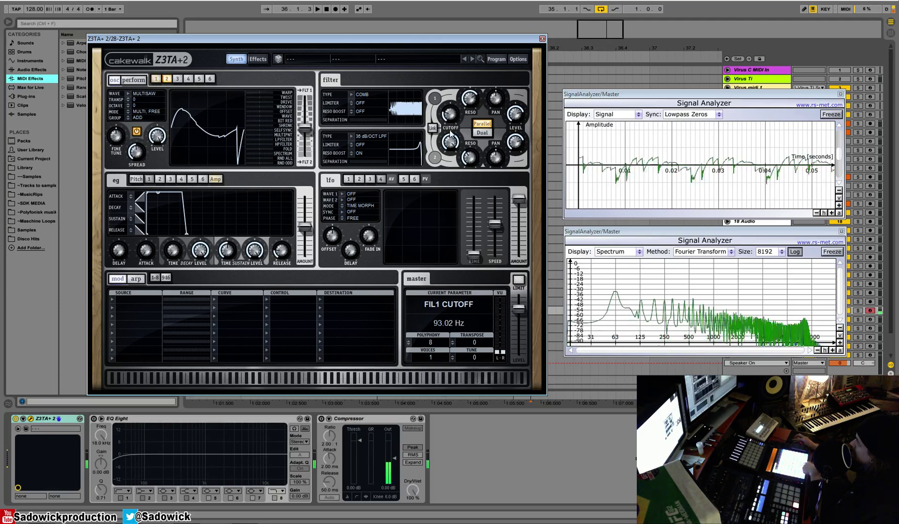
Raise the master volume into the limiter while sweeping filter 2's cutoff around 2550 Hz.
drag(450, 143, 456, 166)
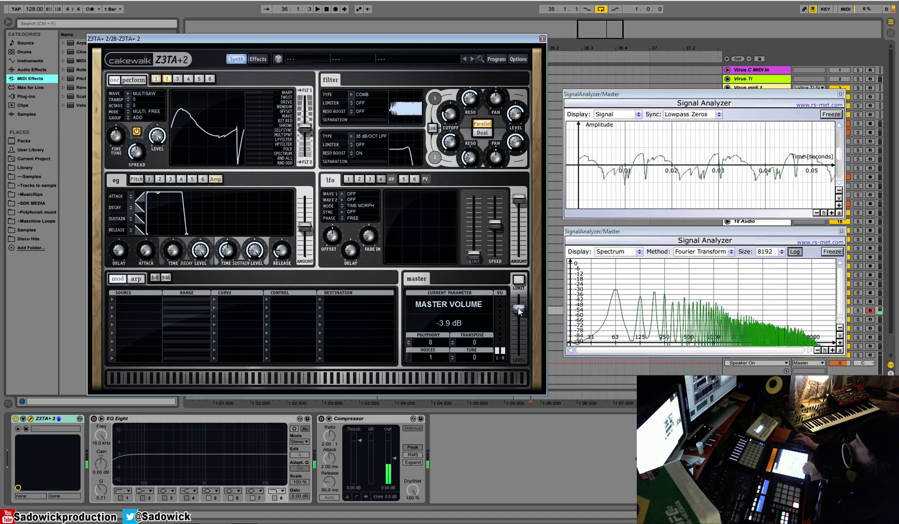
drag(518, 308, 522, 281)
drag(449, 141, 461, 135)
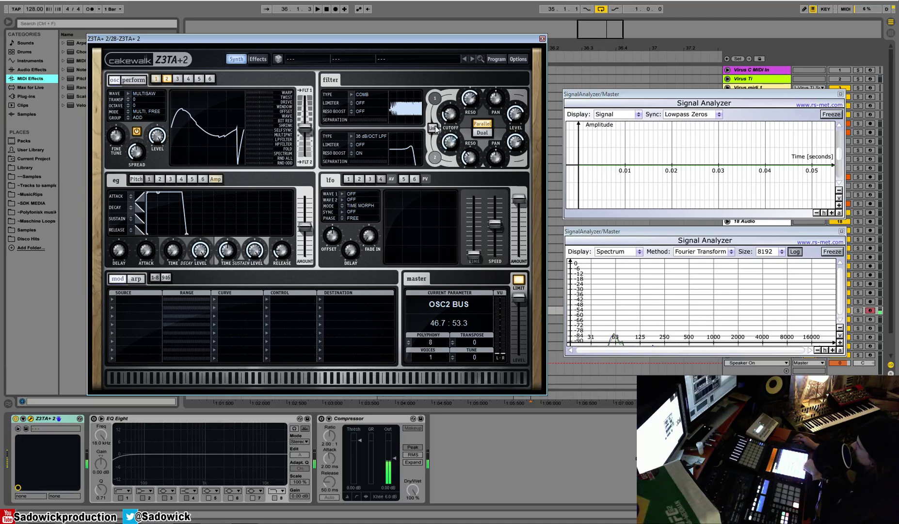
Sweep filter 1's cutoff from 347 Hz up to about 3295 Hz and filter 2's down to about 1263 Hz.
drag(435, 126, 465, 100)
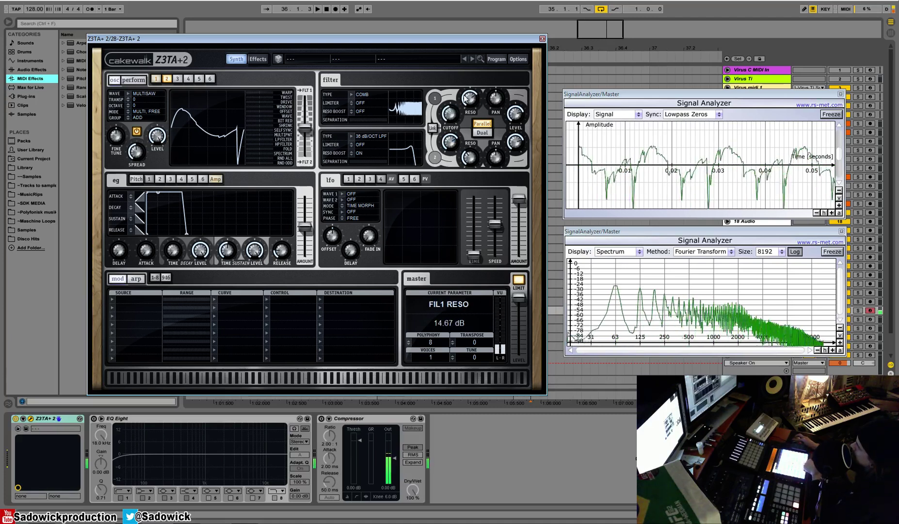
mouse_move(454, 115)
mouse_down()
mouse_move(460, 92)
mouse_move(455, 127)
mouse_up()
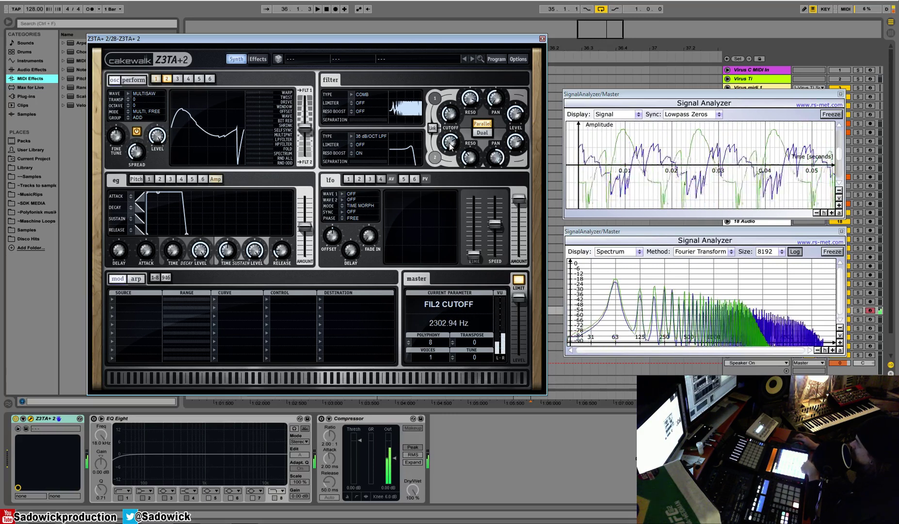
drag(454, 144, 472, 143)
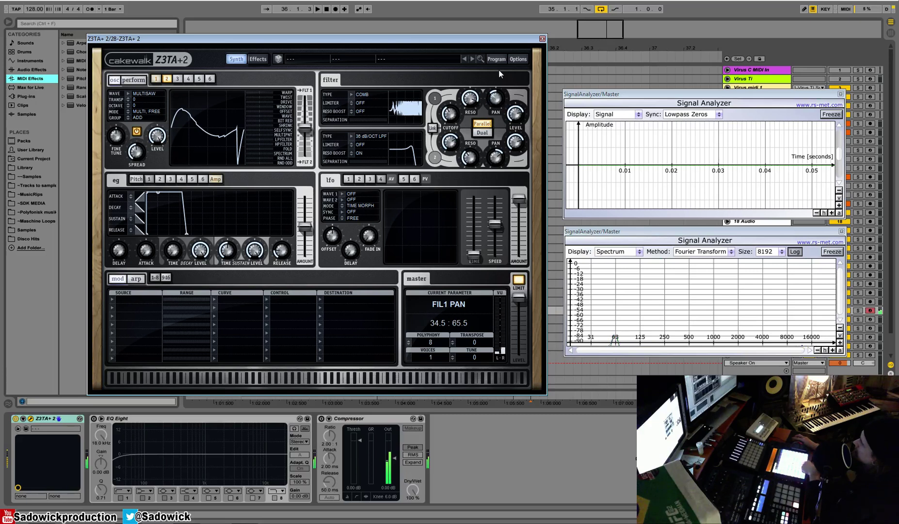
drag(455, 140, 458, 156)
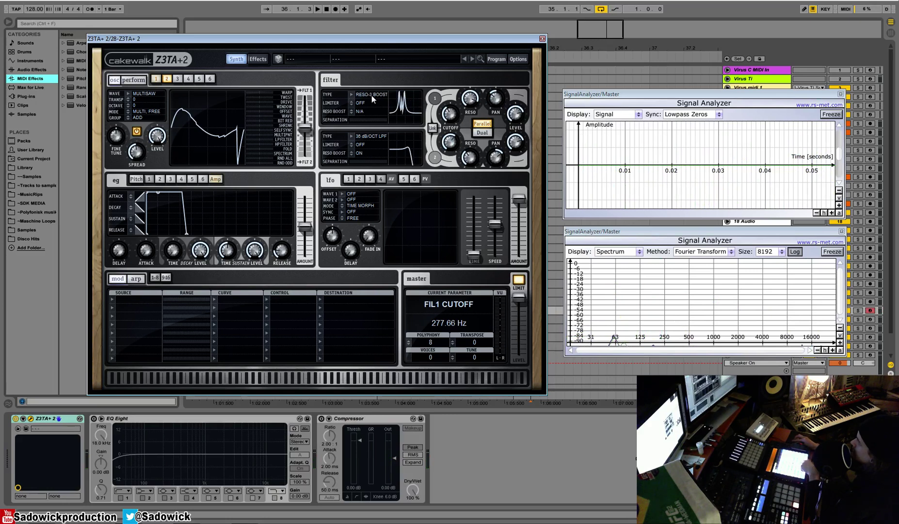
Make filter 1 a Formant filter with cutoff raised to about 938 Hz.
click(352, 95)
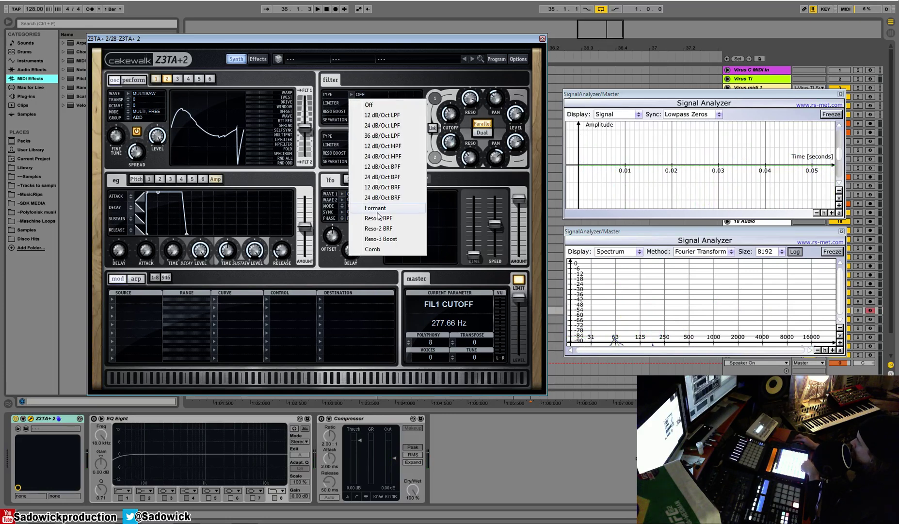
click(397, 209)
drag(444, 97, 462, 97)
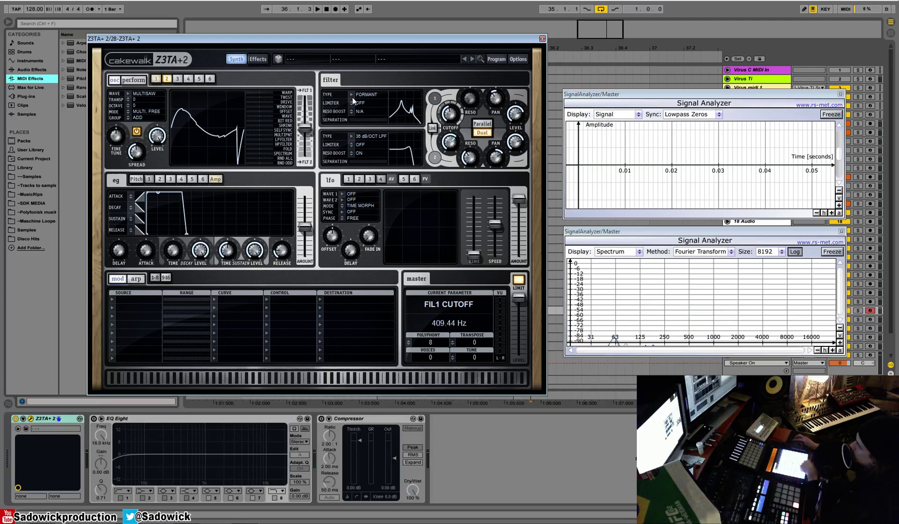
Move the supersaw's bus slider from fully filter 1 to fully filter 2 (0:100), sweeping cutoffs.
drag(322, 129, 321, 99)
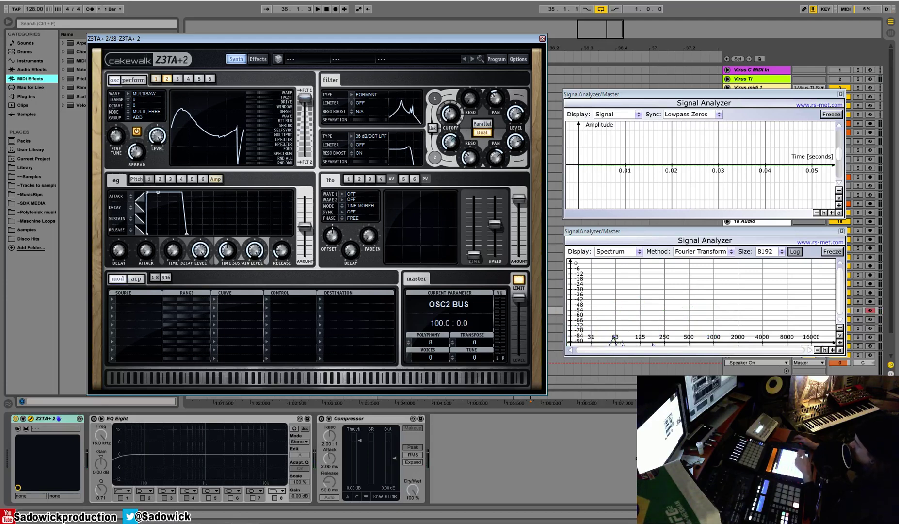
drag(450, 141, 459, 137)
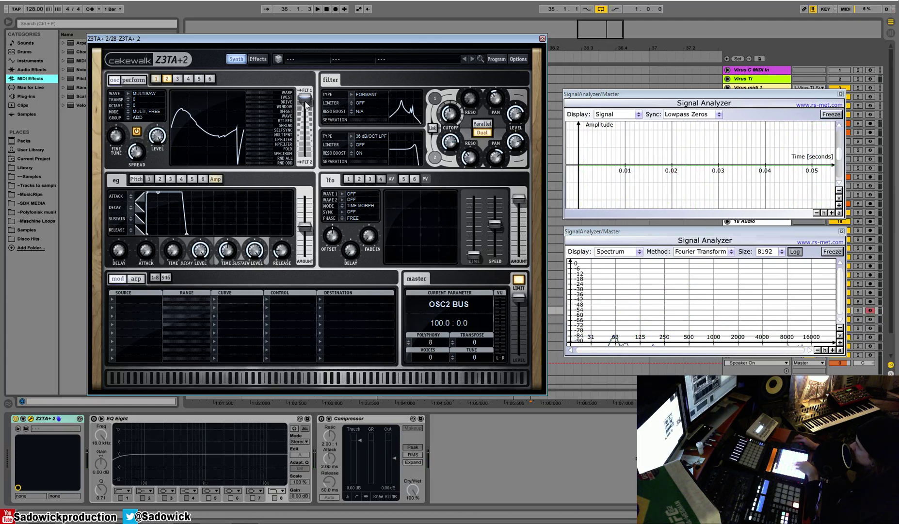
drag(309, 102, 309, 306)
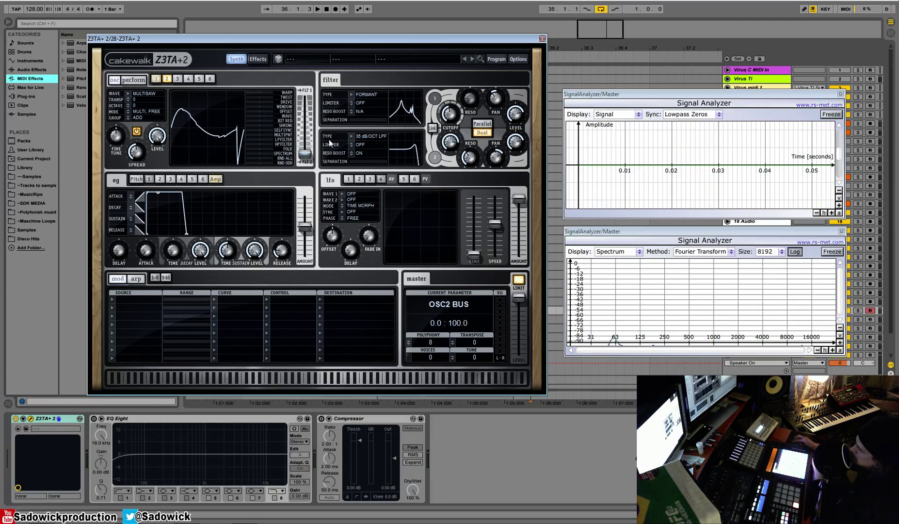